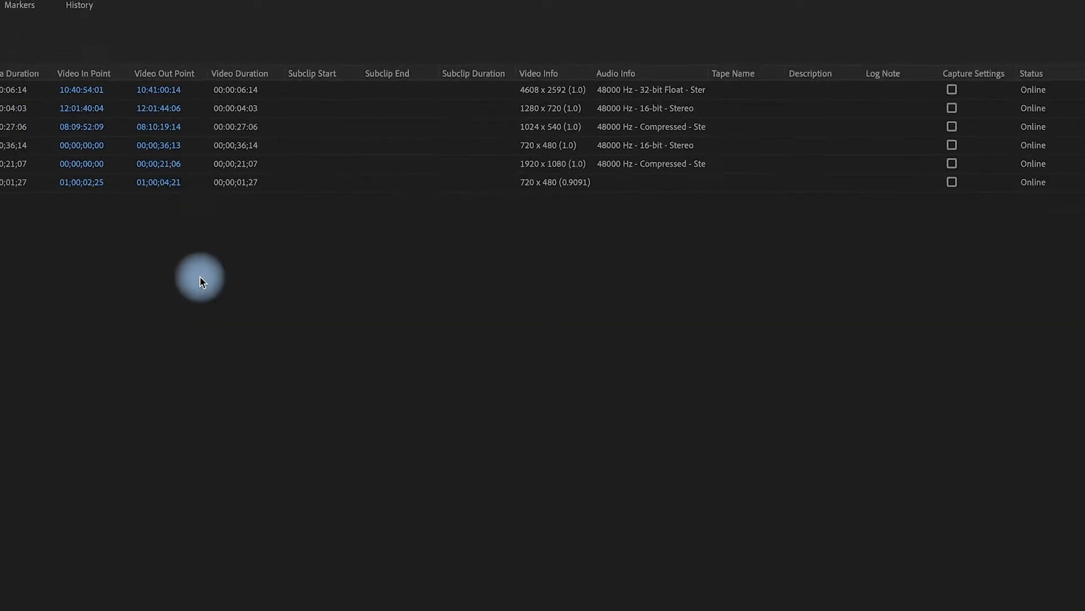
Create a new sequence named "Stand def" using the DV - PAL Widescreen 32kHz preset.
{"action": "key", "text": "grave"}
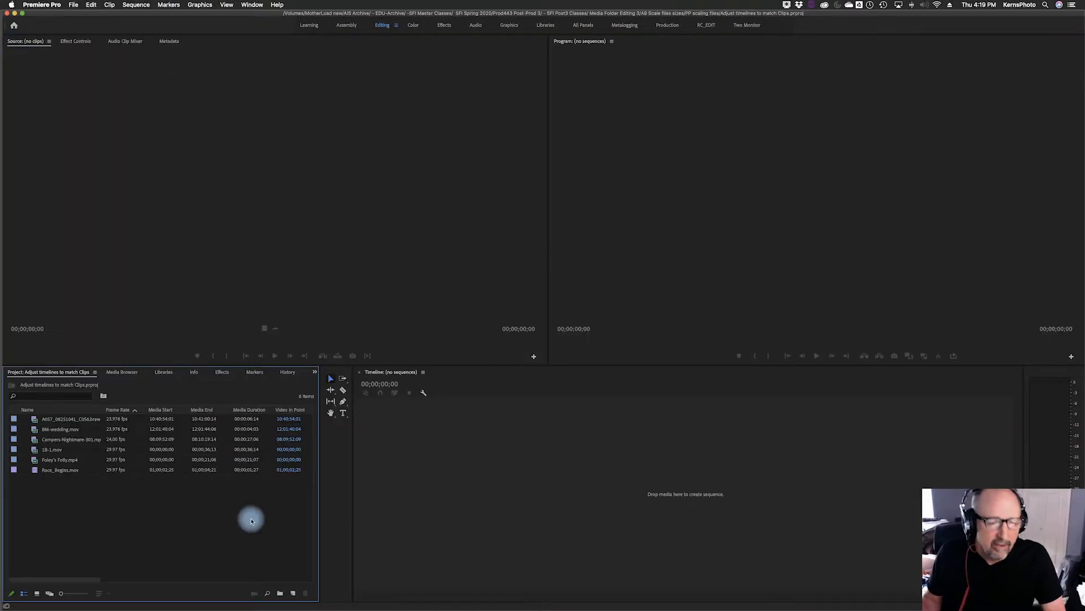
{"action": "right_click", "coordinate": [209, 512]}
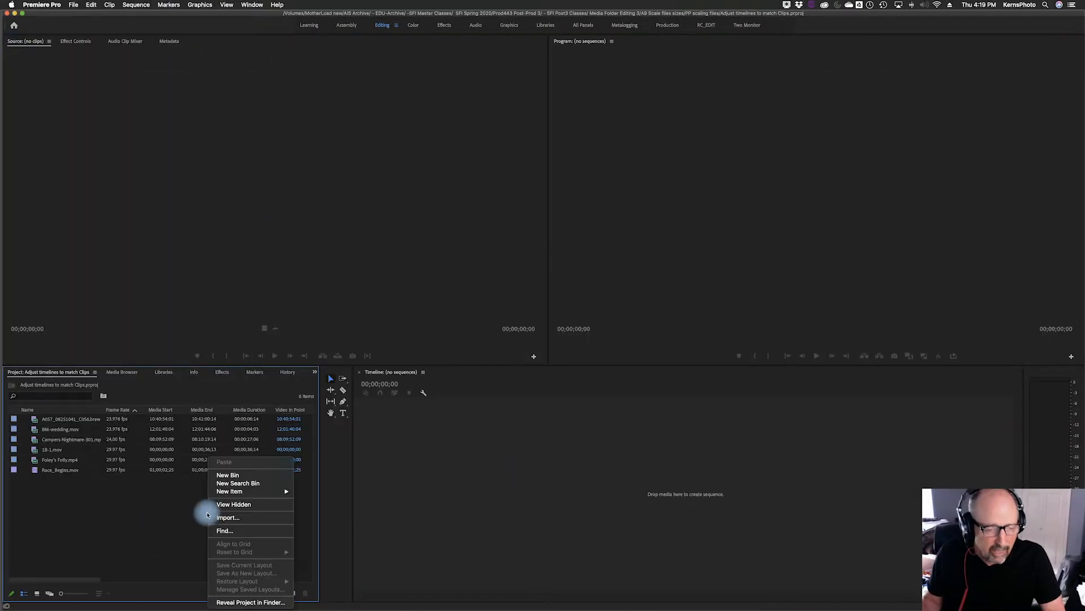
{"action": "mouse_move", "coordinate": [254, 491]}
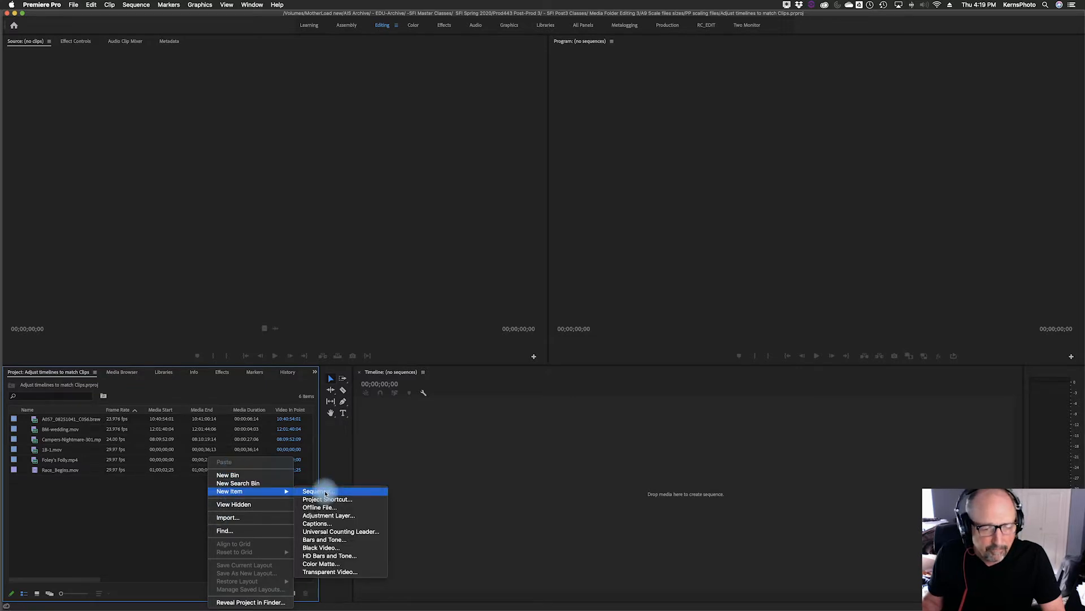
{"action": "left_click", "coordinate": [325, 492]}
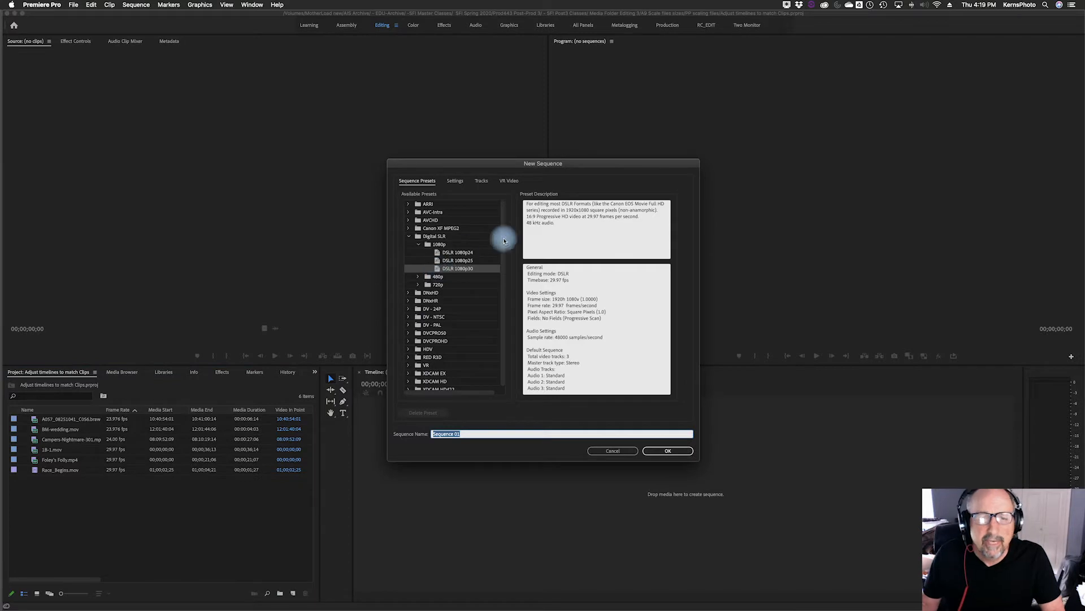
{"action": "left_click", "coordinate": [433, 277]}
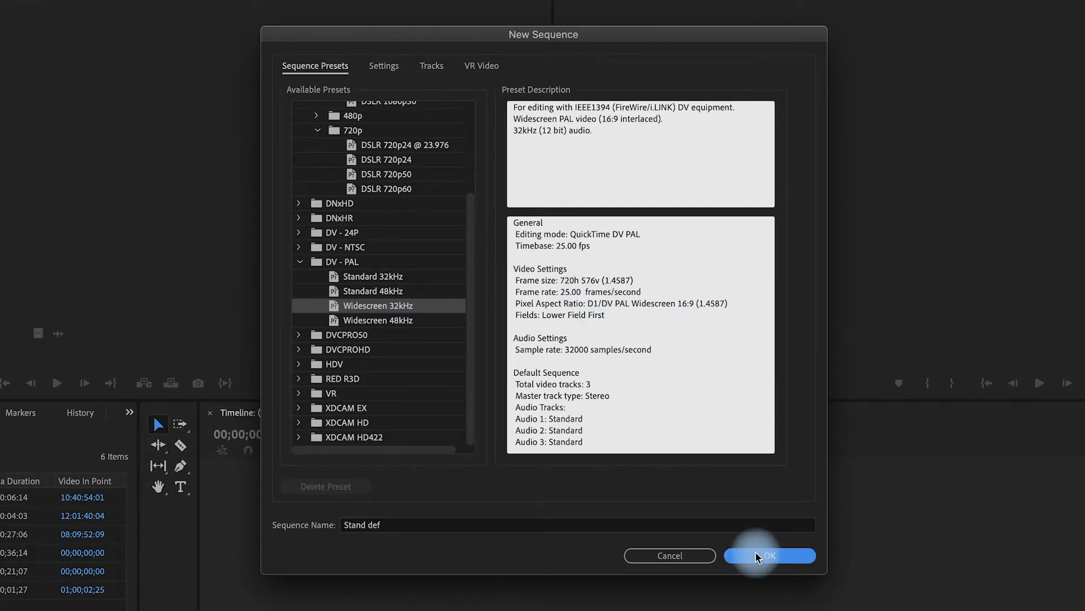
{"action": "left_click", "coordinate": [756, 554]}
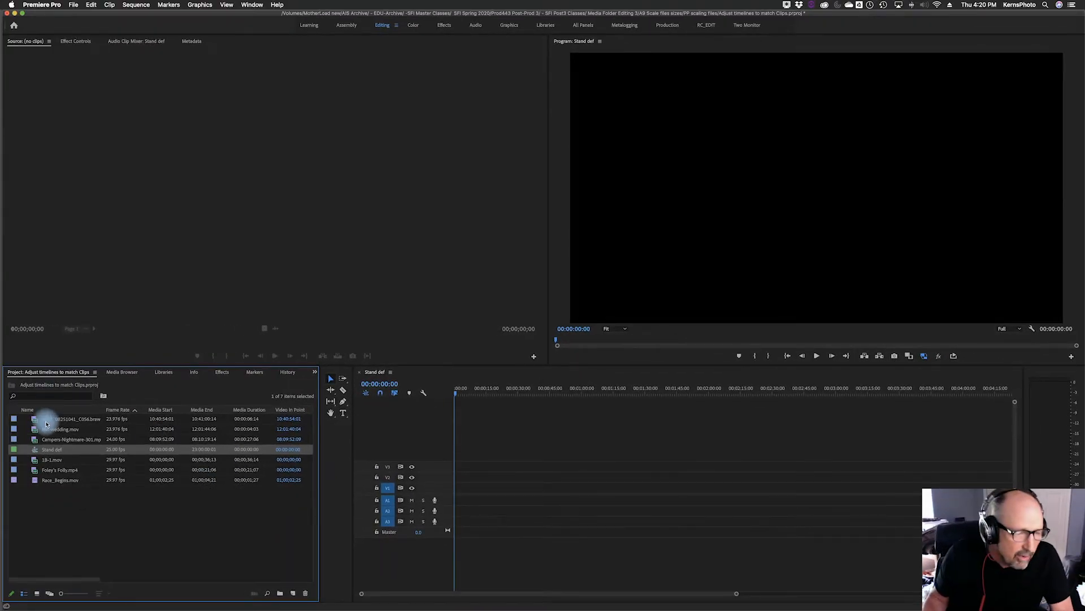
Place the A057 .braw clip at the start of V1 in the Stand def sequence, keeping the existing sequence settings.
{"action": "left_click", "coordinate": [45, 421]}
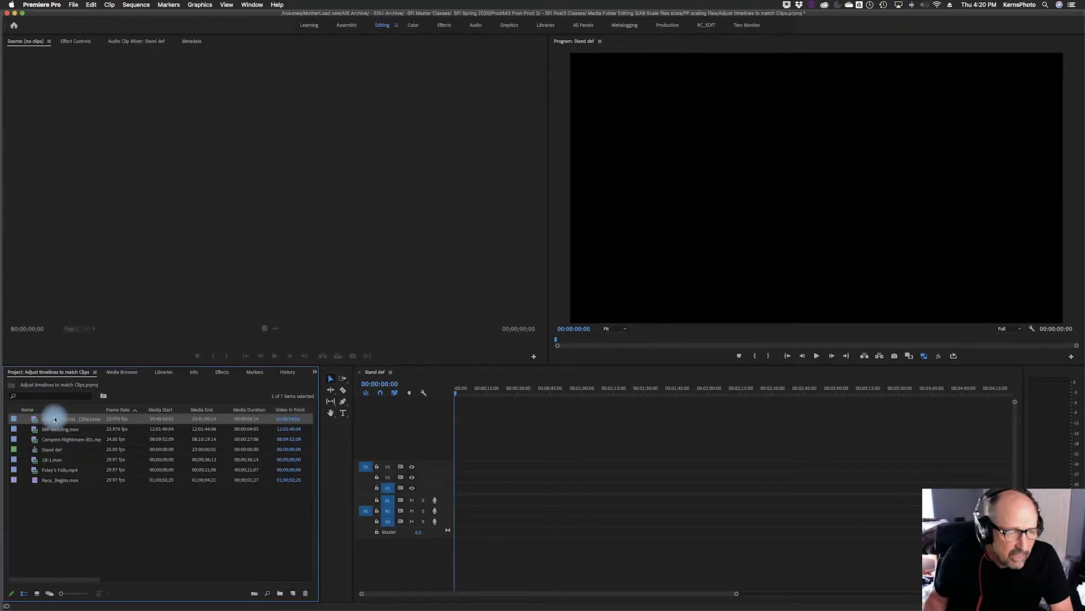
{"action": "mouse_move", "coordinate": [71, 421]}
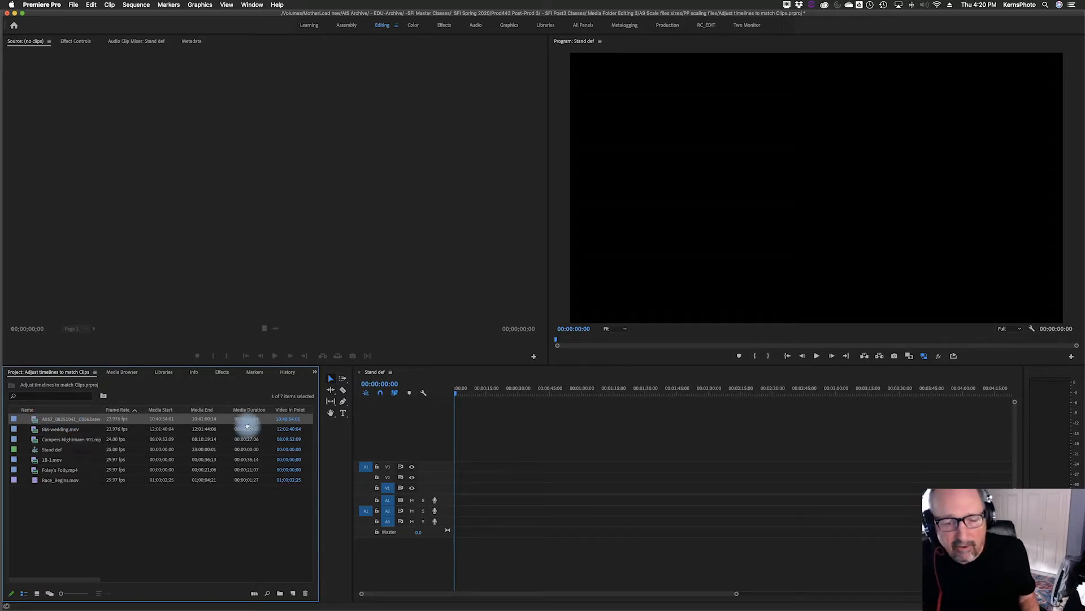
{"action": "left_click_drag", "start_coordinate": [447, 455], "coordinate": [452, 492]}
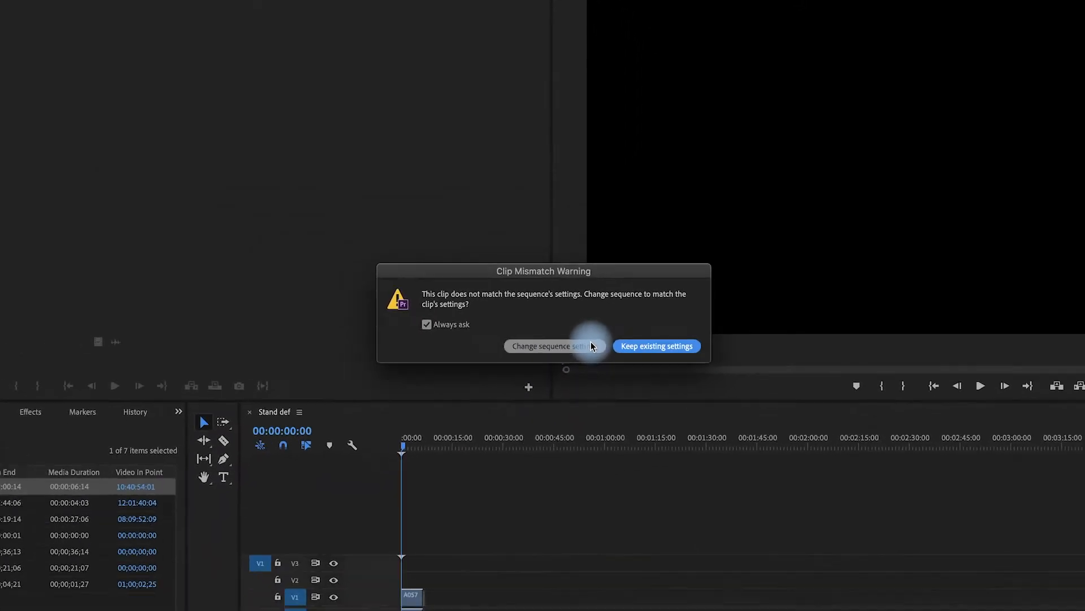
{"action": "left_click", "coordinate": [606, 331]}
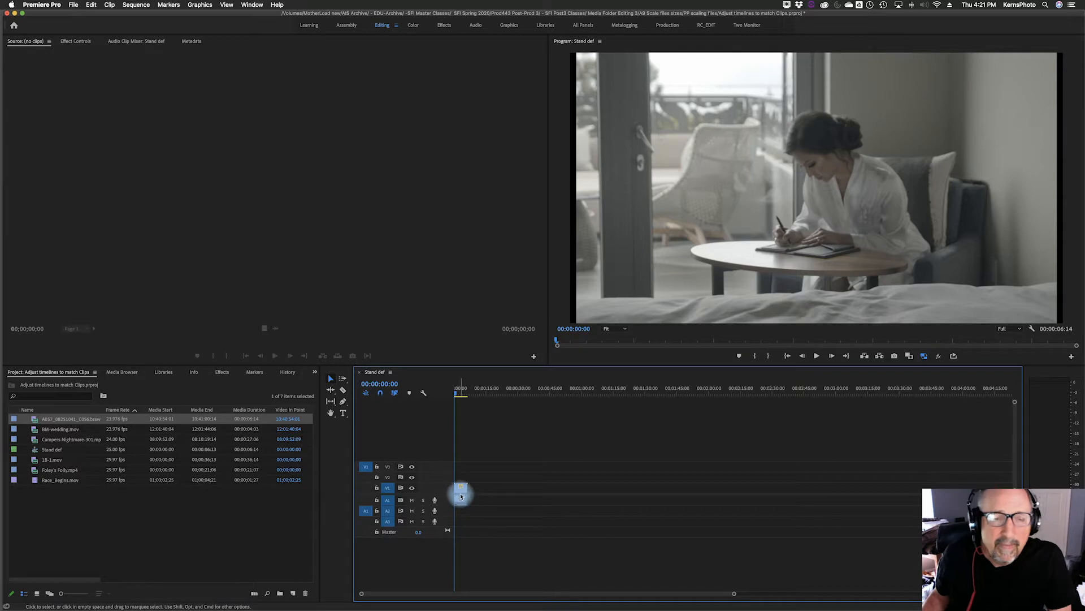
Set Default Media Scaling to None in the Media preferences and apply the change.
{"action": "left_click", "coordinate": [41, 5]}
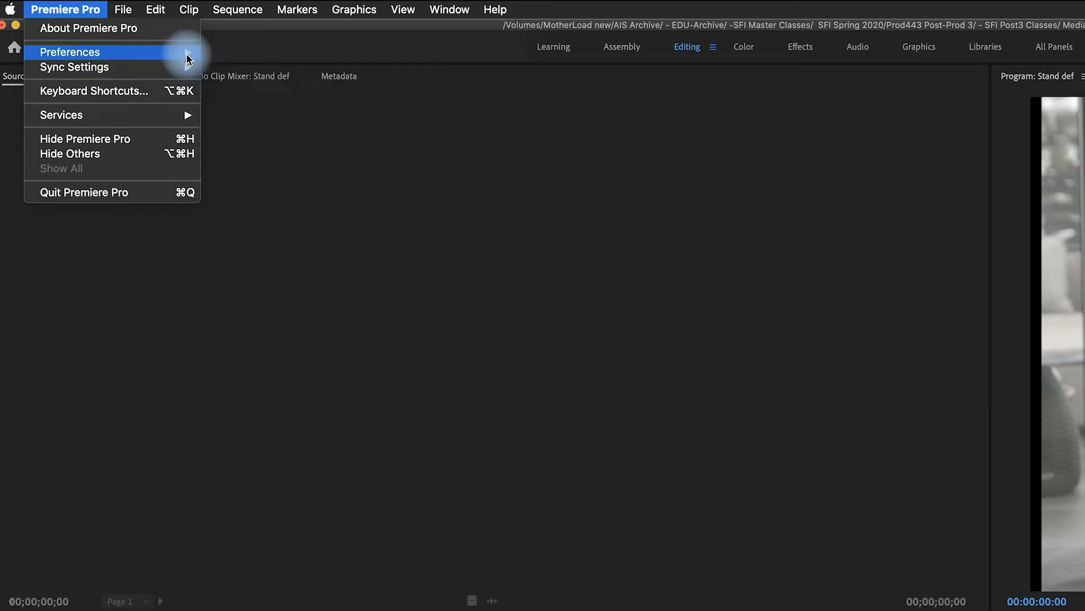
{"action": "mouse_move", "coordinate": [189, 52]}
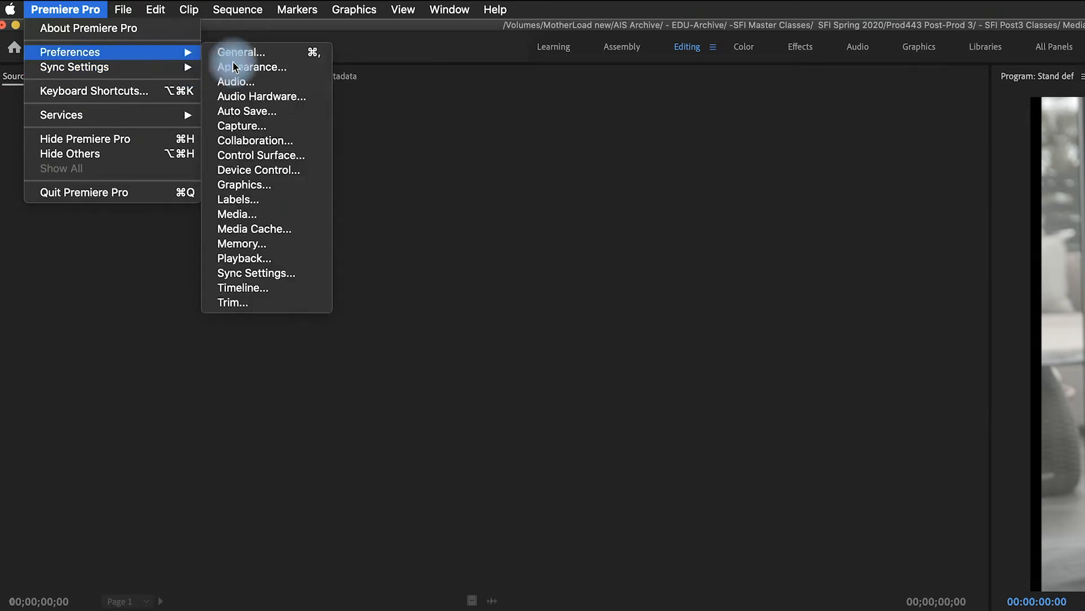
{"action": "left_click", "coordinate": [237, 214]}
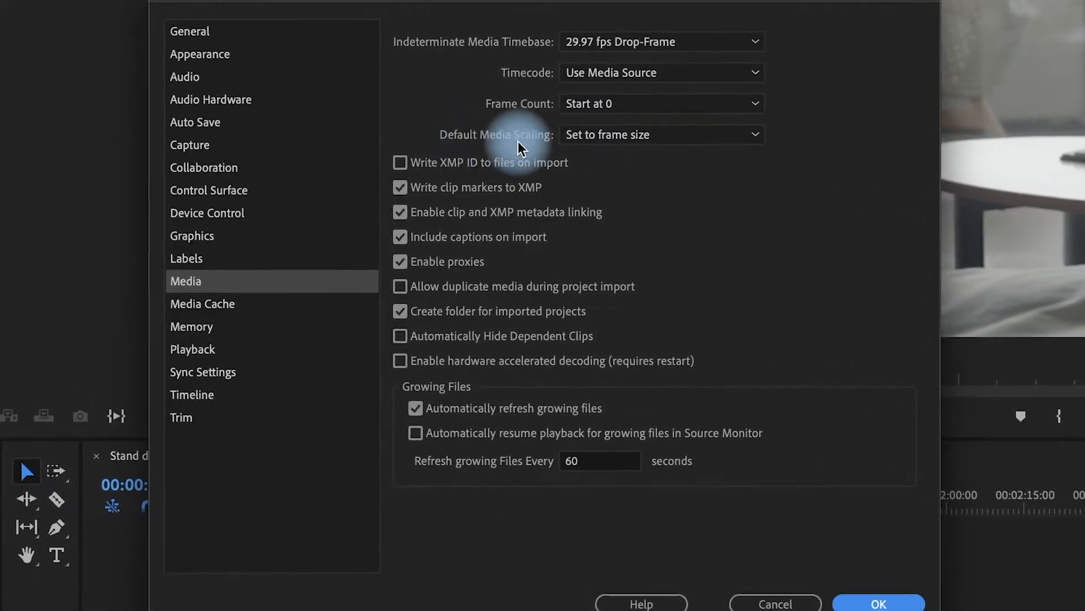
{"action": "left_click", "coordinate": [765, 128]}
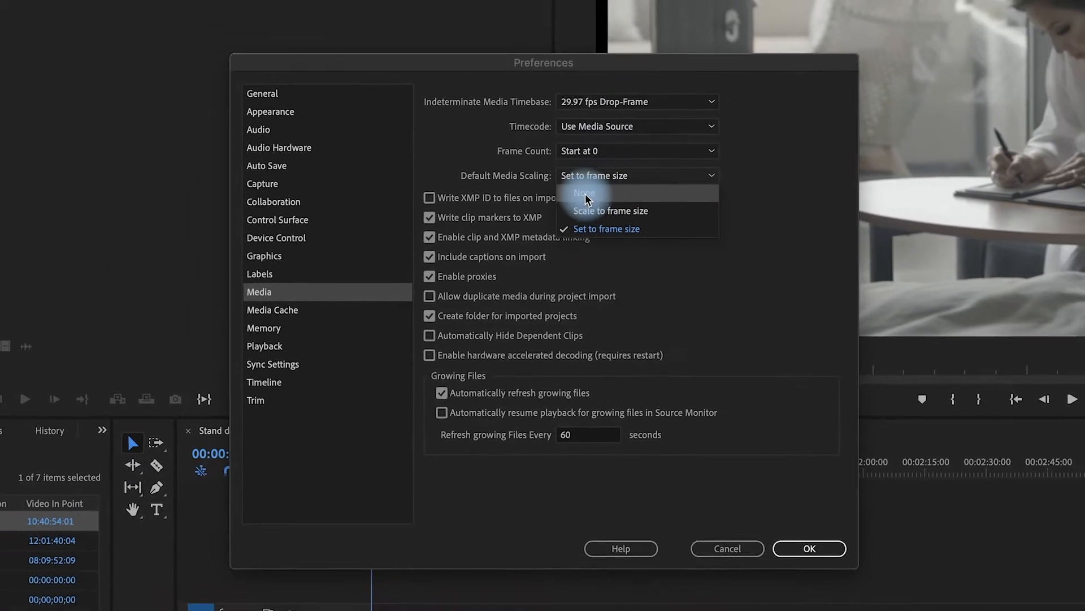
{"action": "left_click", "coordinate": [594, 189]}
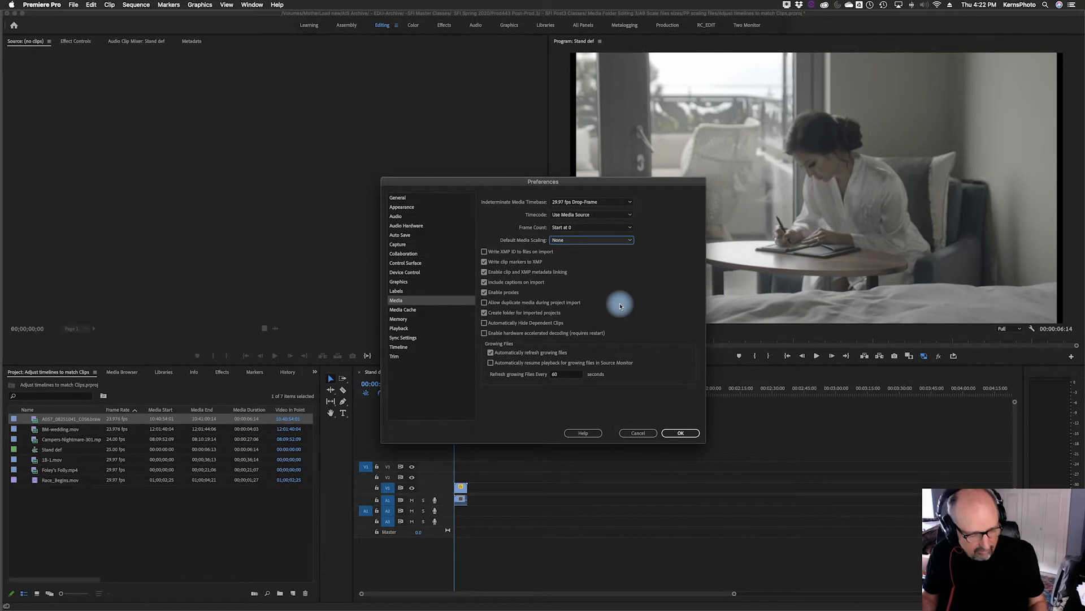
{"action": "left_click", "coordinate": [683, 434]}
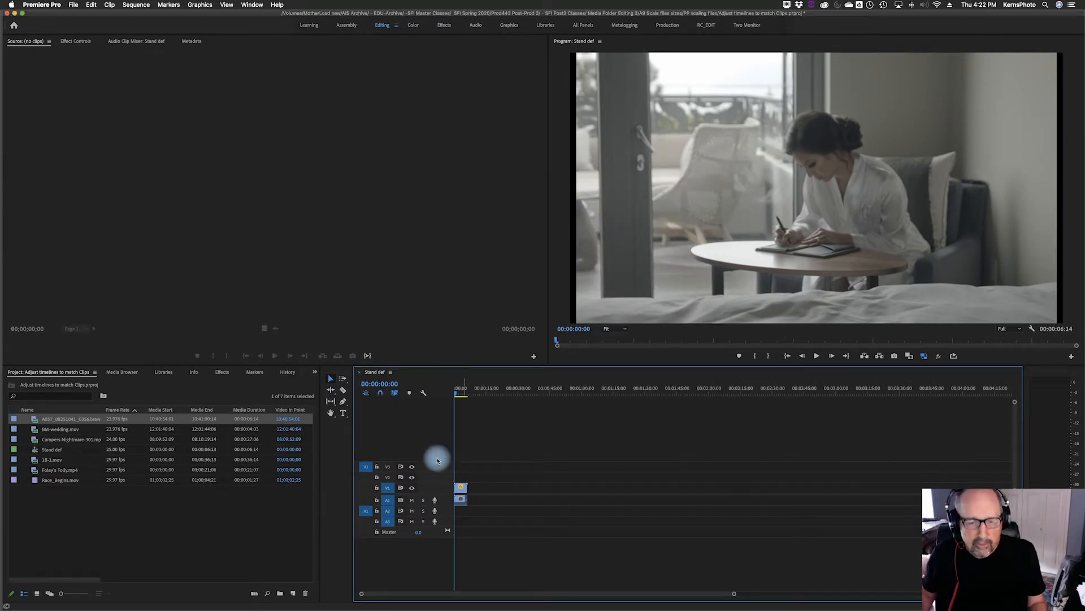
Undo the clip placement and place the A057 .braw clip at the start of V2, keeping the existing sequence settings.
{"action": "key", "text": "super+z"}
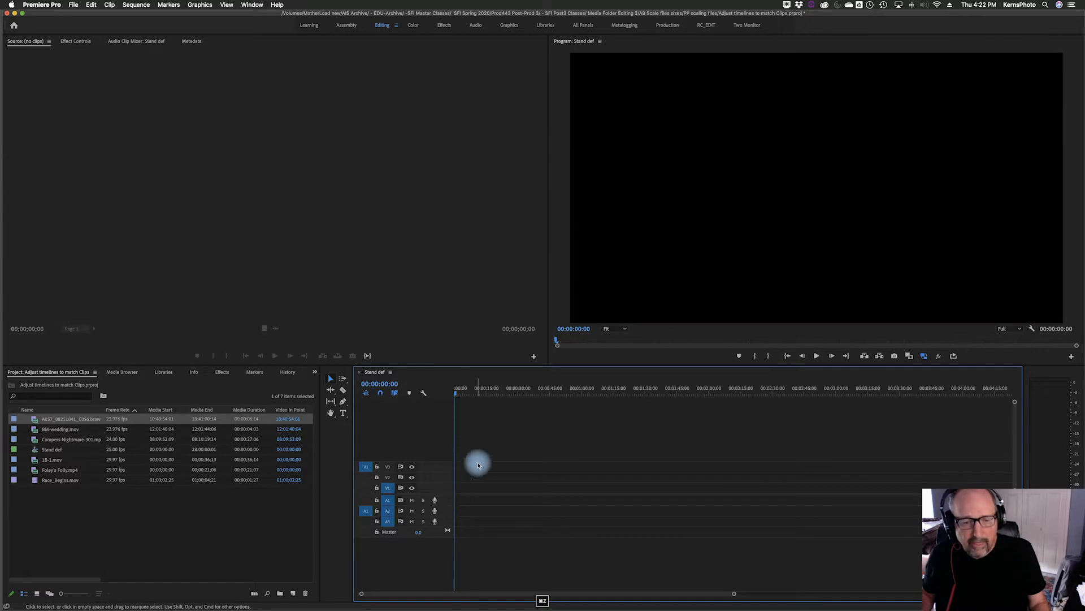
{"action": "left_click_drag", "start_coordinate": [34, 420], "coordinate": [450, 502]}
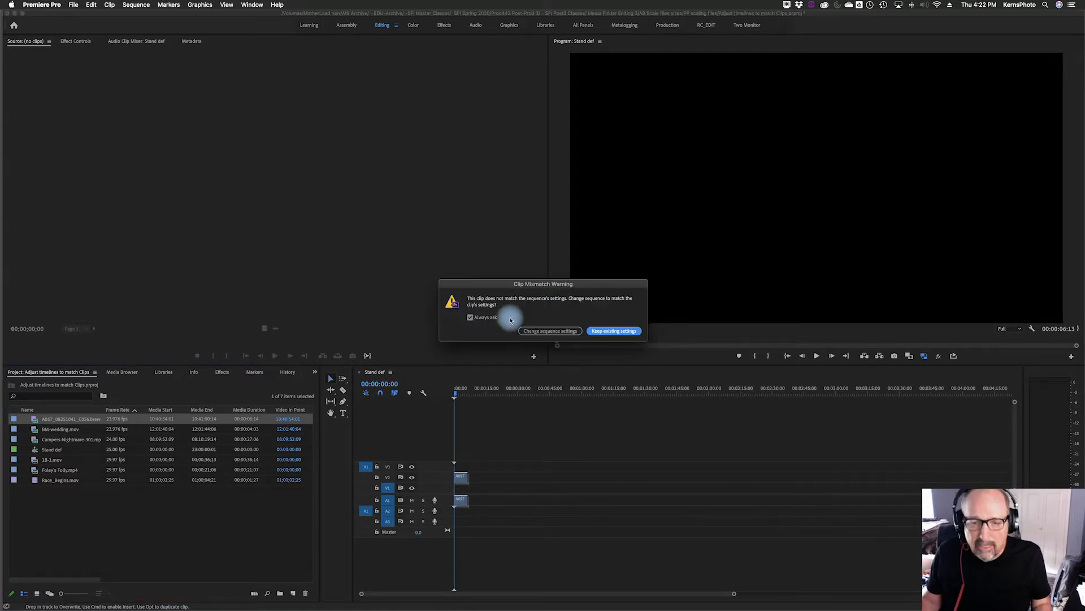
{"action": "left_click", "coordinate": [613, 331]}
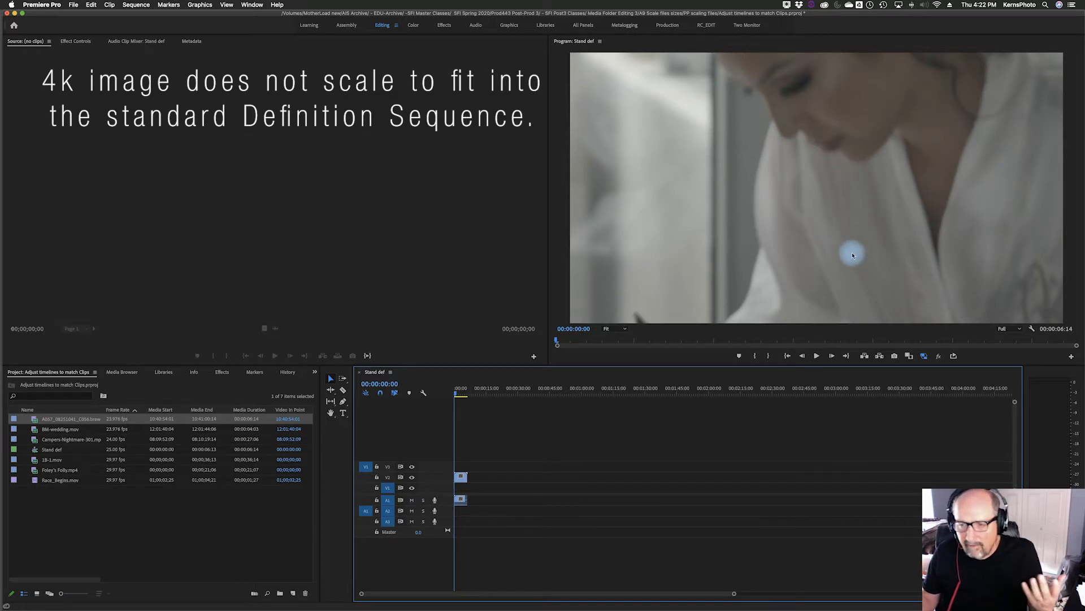
Set the Program monitor zoom to 50% and scale the A057 clip down slightly by its bounding frame.
{"action": "left_click", "coordinate": [622, 330]}
{"action": "left_click", "coordinate": [616, 362]}
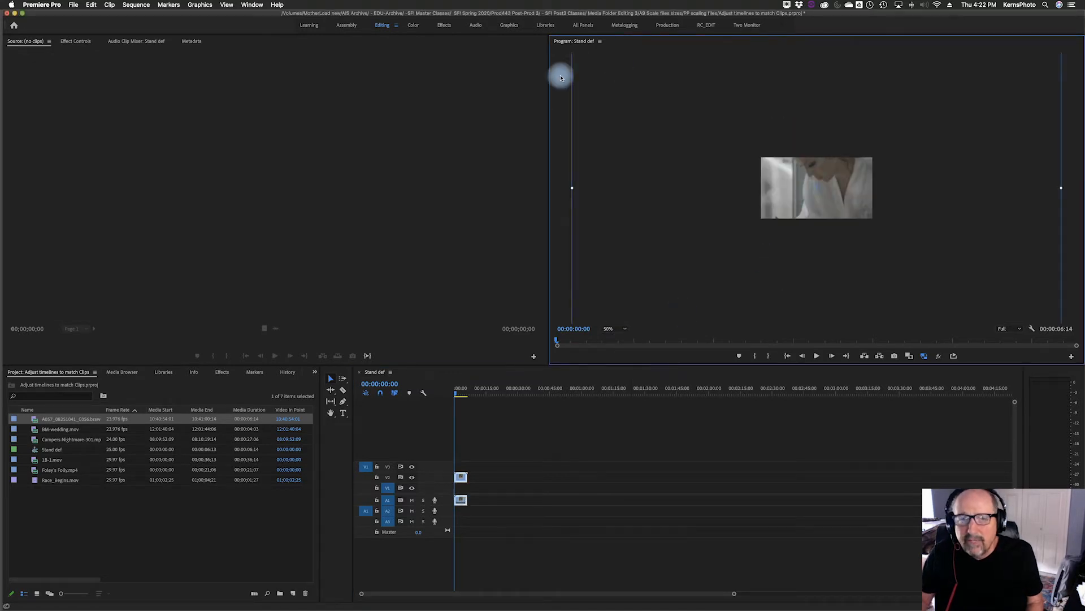
{"action": "mouse_move", "coordinate": [576, 188]}
{"action": "left_mouse_down"}
{"action": "mouse_move", "coordinate": [630, 189]}
{"action": "mouse_move", "coordinate": [585, 189]}
{"action": "left_mouse_up"}
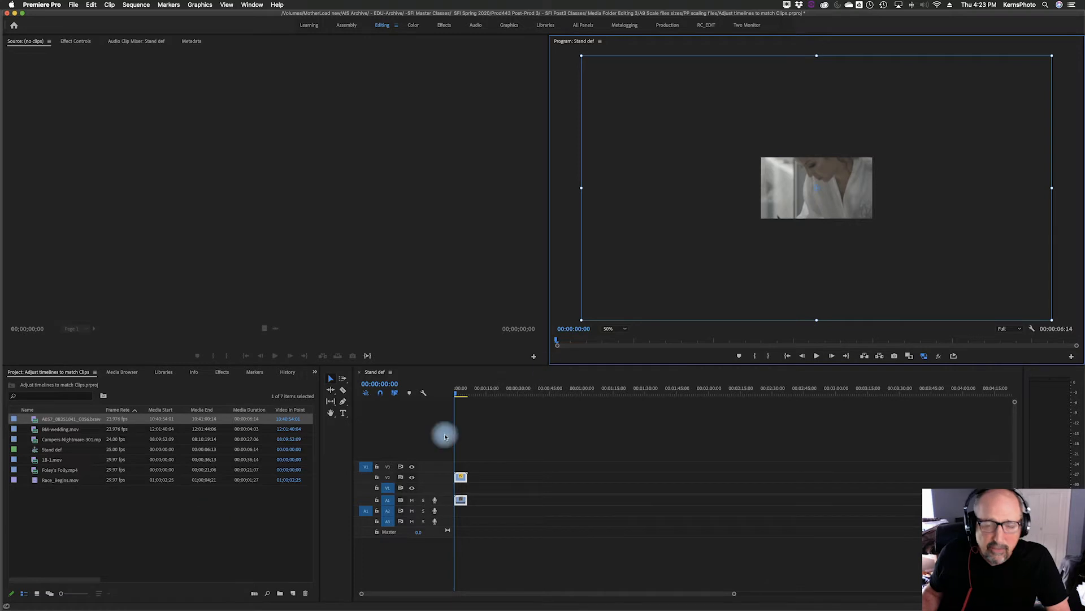
Create a new sequence named "HD" using the Digital SLR 1080p preset DSLR 1080p30.
{"action": "right_click", "coordinate": [163, 512]}
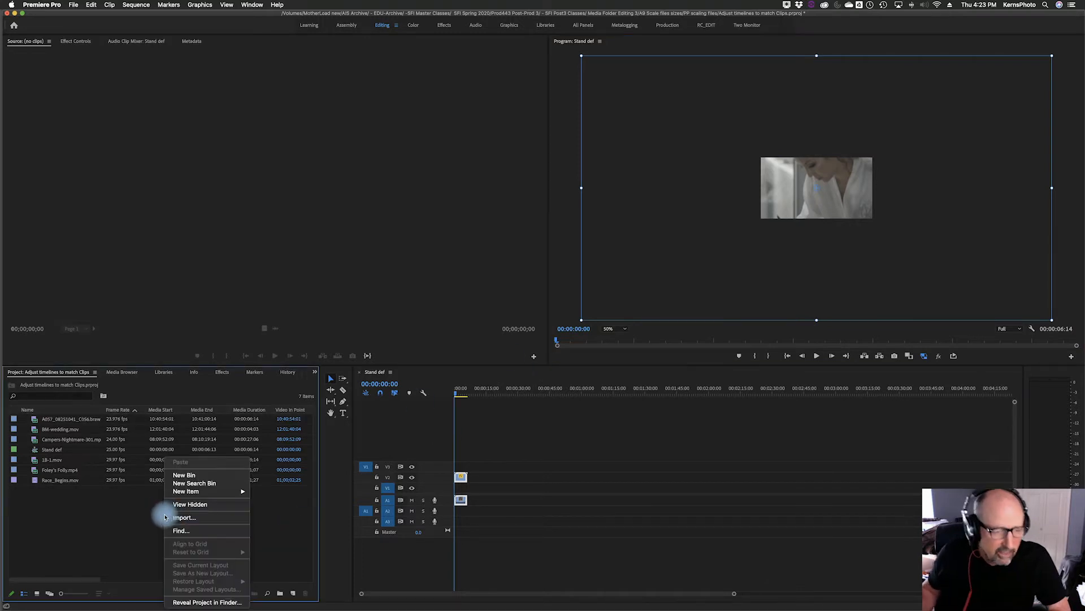
{"action": "left_click", "coordinate": [195, 497]}
{"action": "left_click", "coordinate": [286, 495]}
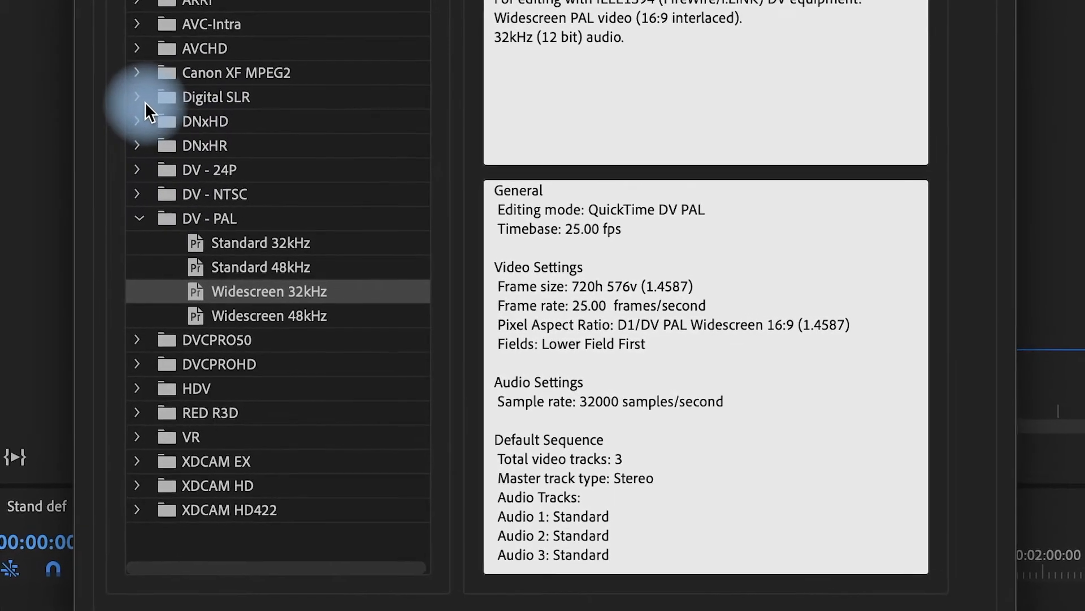
{"action": "left_click", "coordinate": [146, 125]}
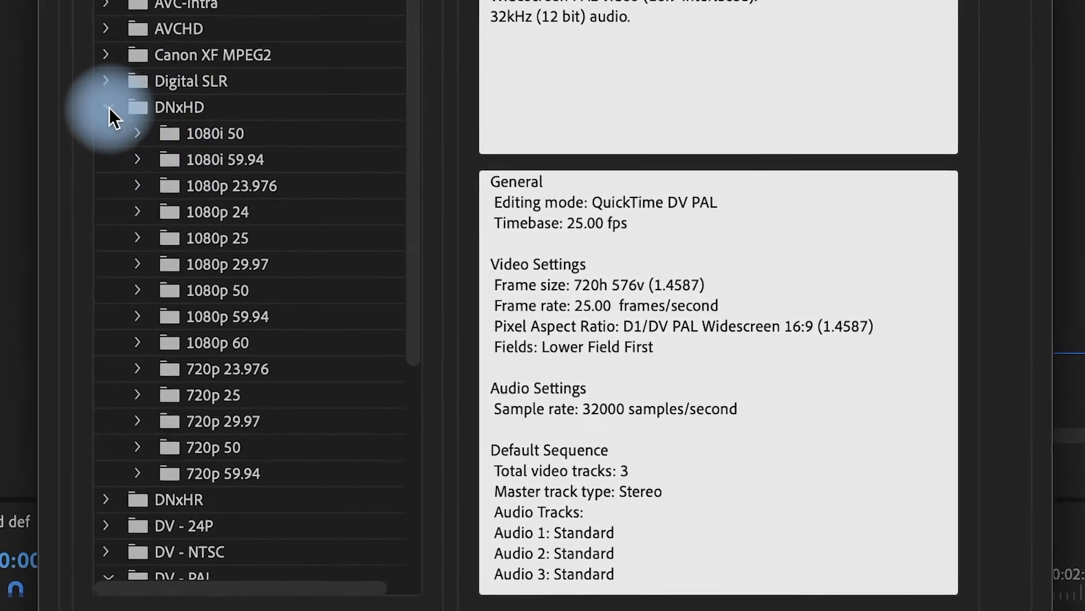
{"action": "left_click", "coordinate": [83, 69]}
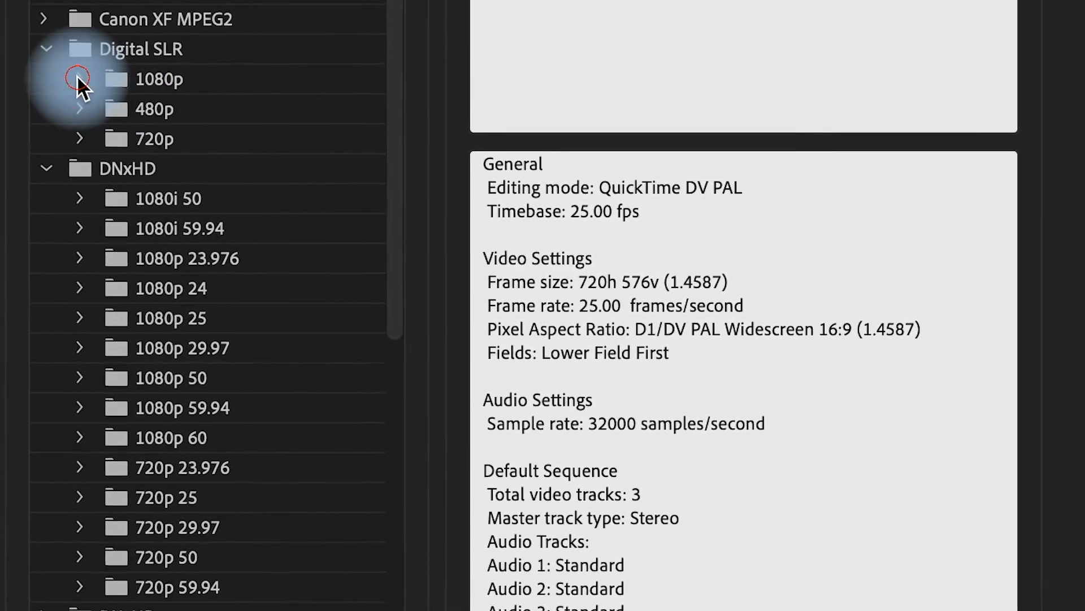
{"action": "left_click", "coordinate": [86, 82]}
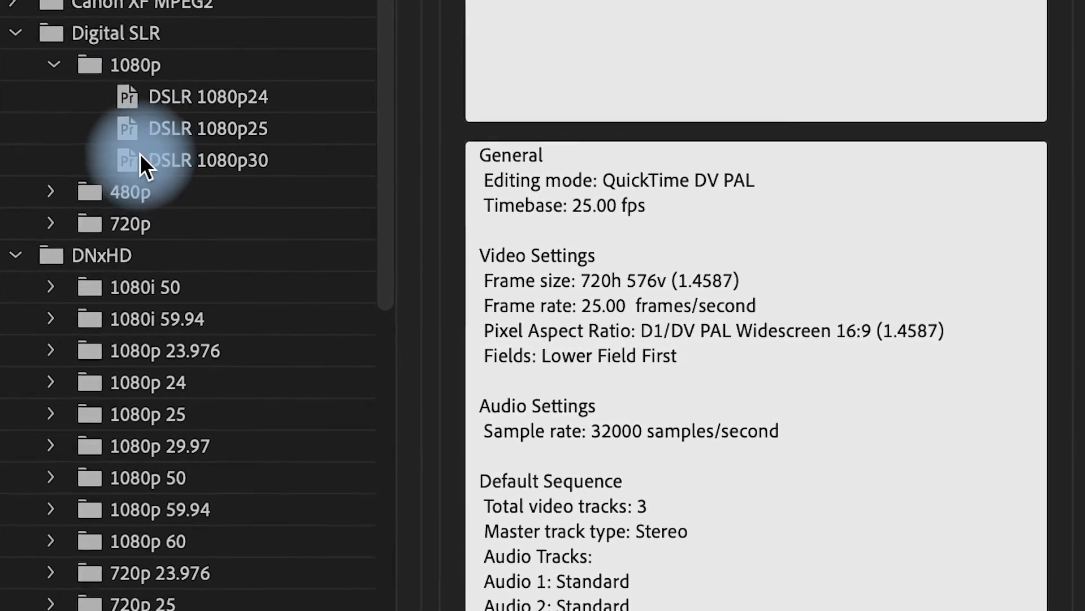
{"action": "left_click", "coordinate": [114, 155]}
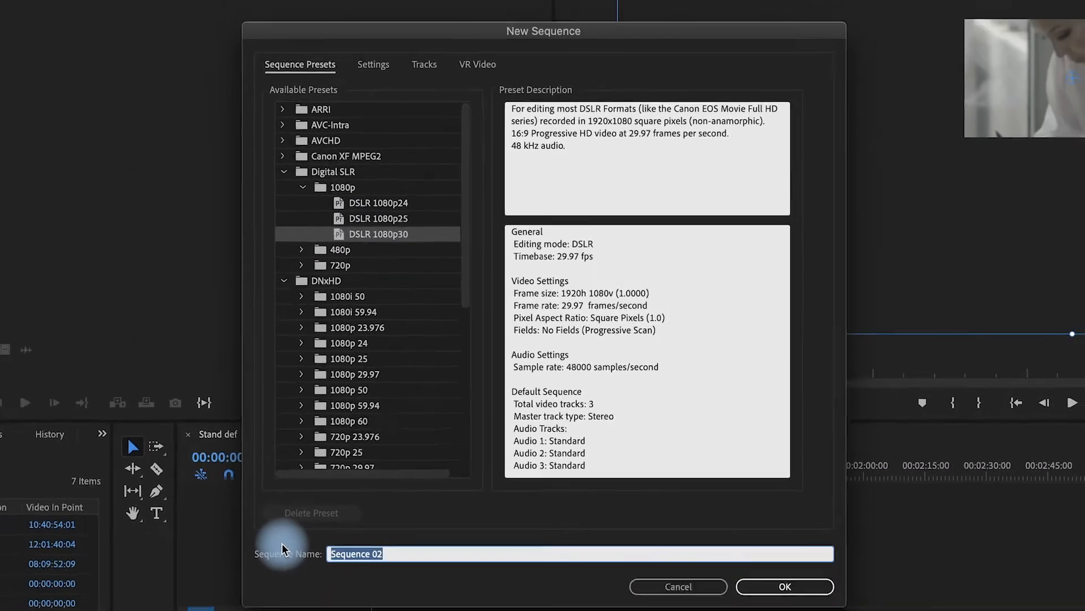
{"action": "type", "text": "HD"}
{"action": "left_click", "coordinate": [785, 587]}
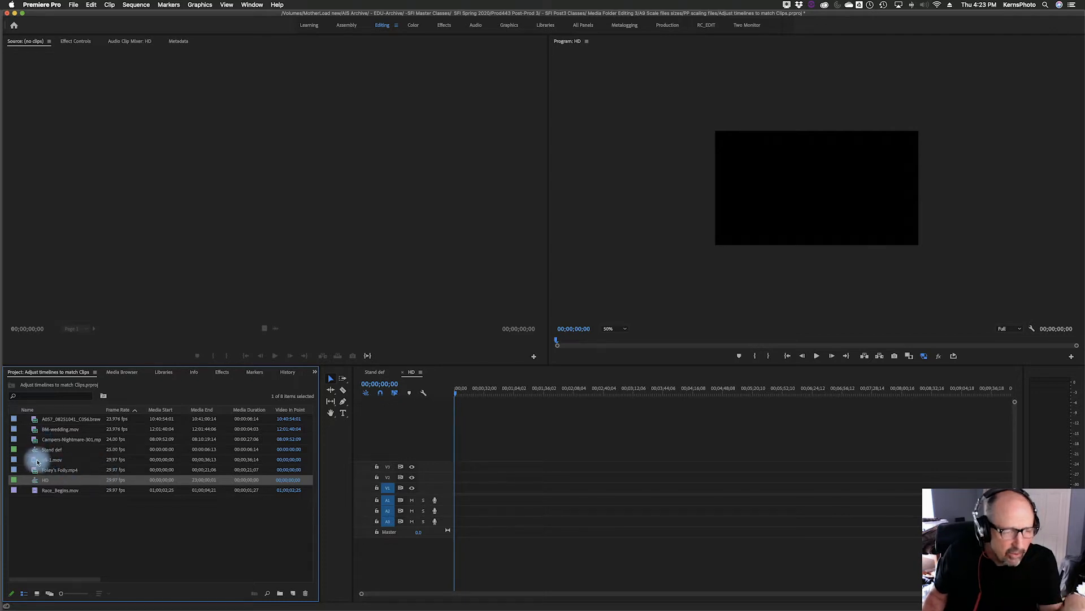
Open 1B-1.mov for preview, check its frame size, and place it at the start of V1 in the HD sequence, keeping the existing settings.
{"action": "left_click", "coordinate": [36, 461]}
{"action": "double_click", "coordinate": [37, 461]}
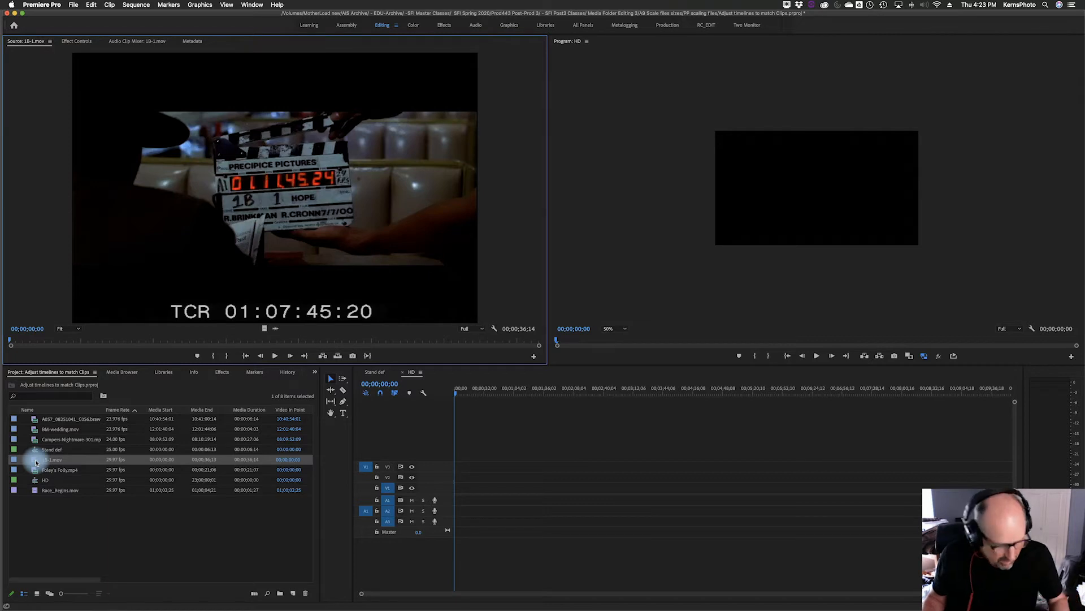
{"action": "scroll", "coordinate": [42, 462], "scroll_direction": "right", "scroll_amount": 10}
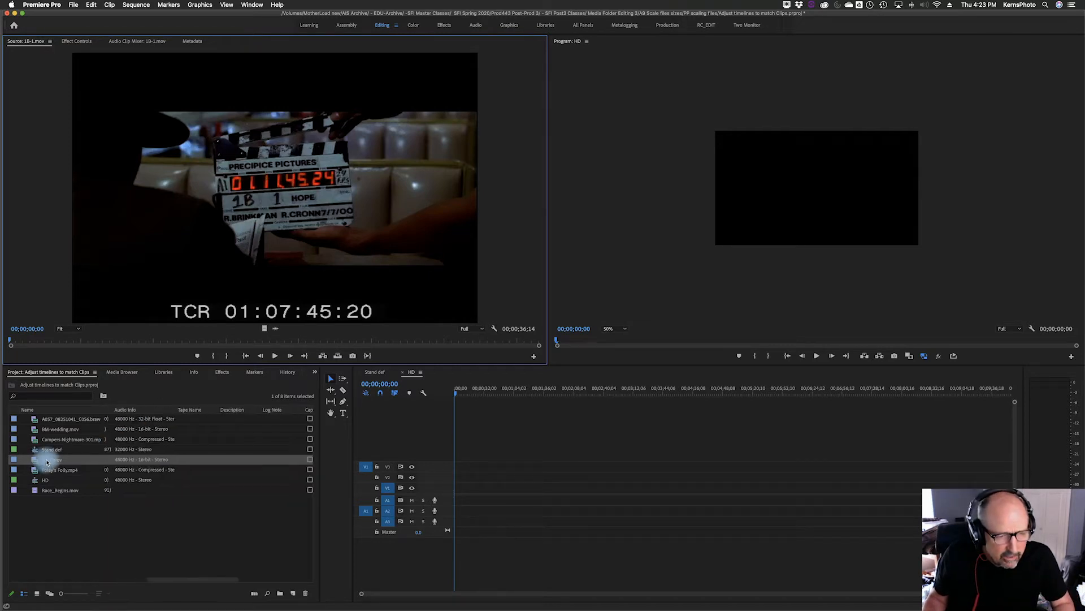
{"action": "scroll", "coordinate": [48, 463], "scroll_direction": "right", "scroll_amount": 5}
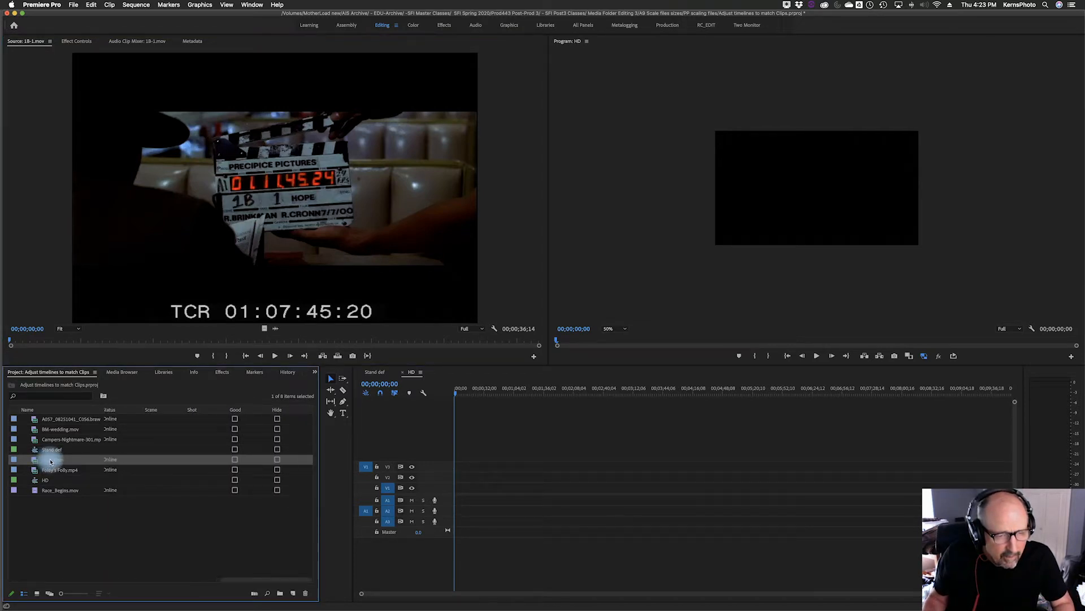
{"action": "scroll", "coordinate": [52, 462], "scroll_direction": "left", "scroll_amount": 12}
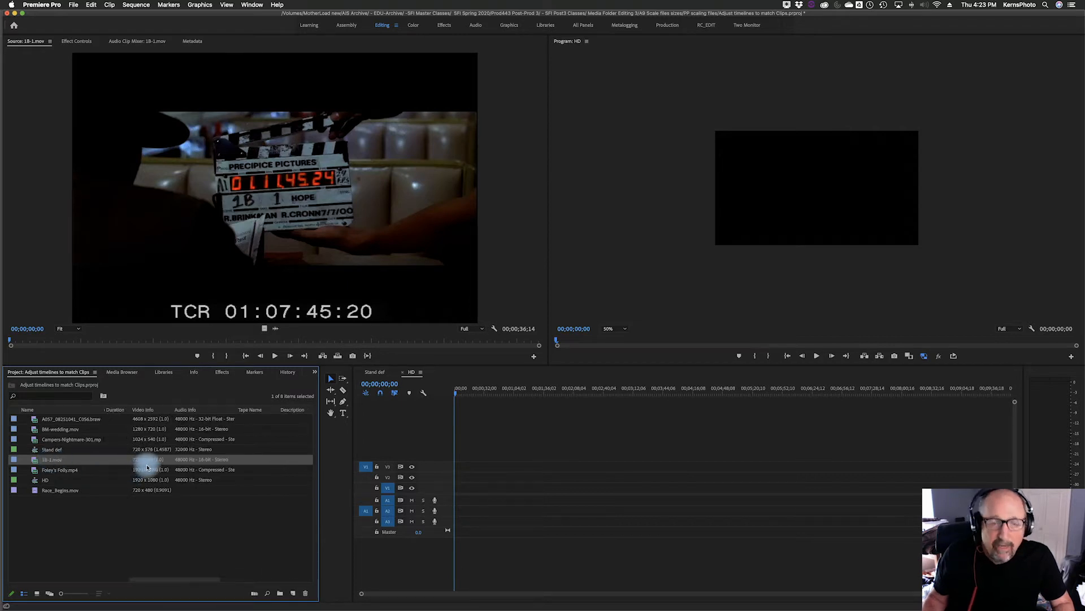
{"action": "left_click_drag", "start_coordinate": [298, 235], "coordinate": [458, 493]}
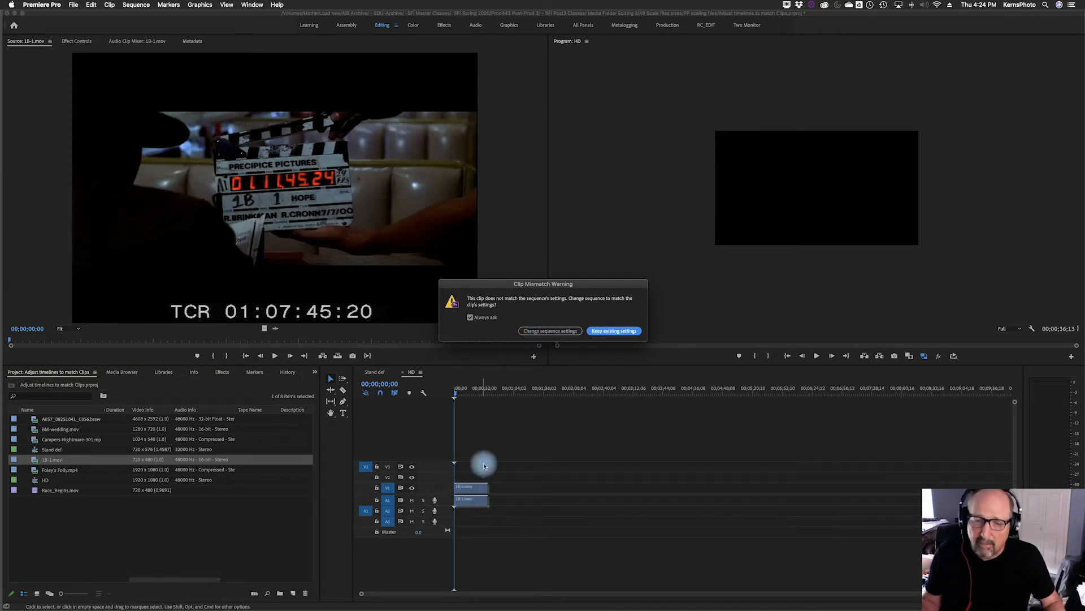
{"action": "left_click", "coordinate": [606, 331]}
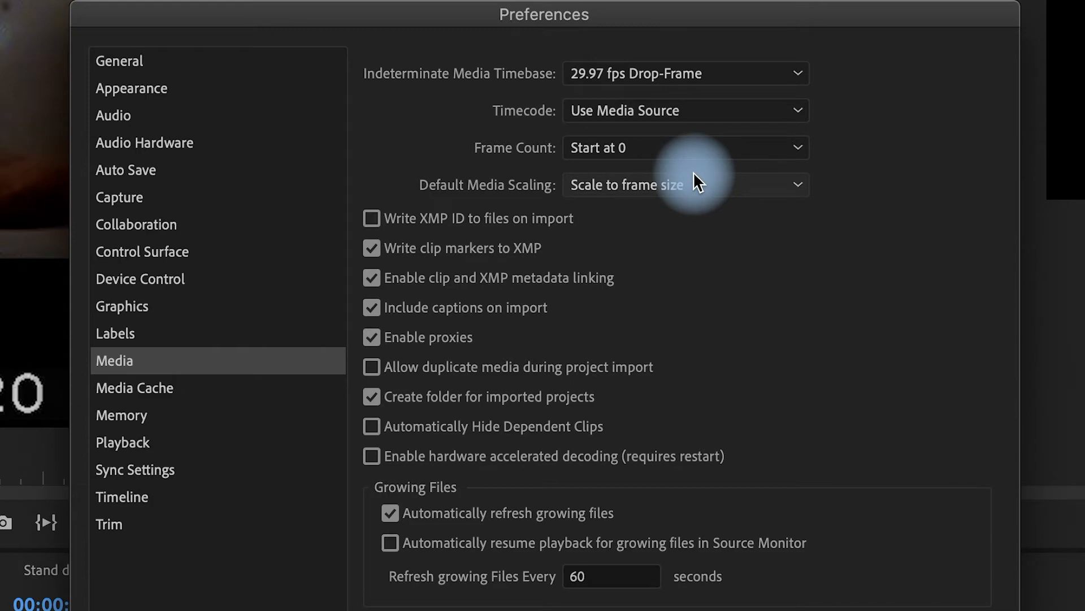
Set the Default Media Scaling preference to Set to frame size and apply it.
{"action": "left_click", "coordinate": [796, 184]}
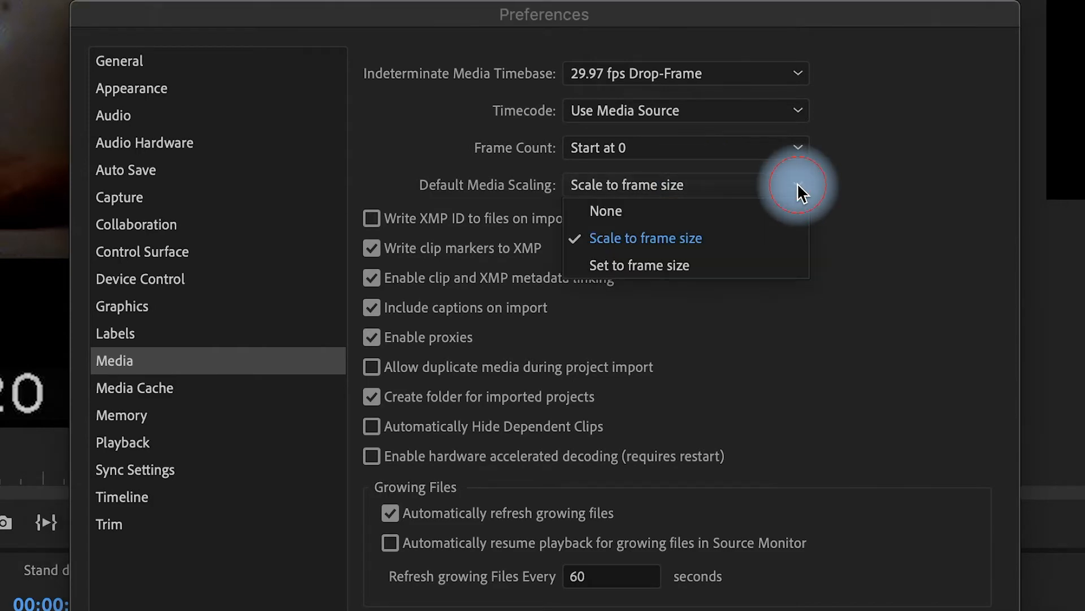
{"action": "left_click", "coordinate": [651, 265]}
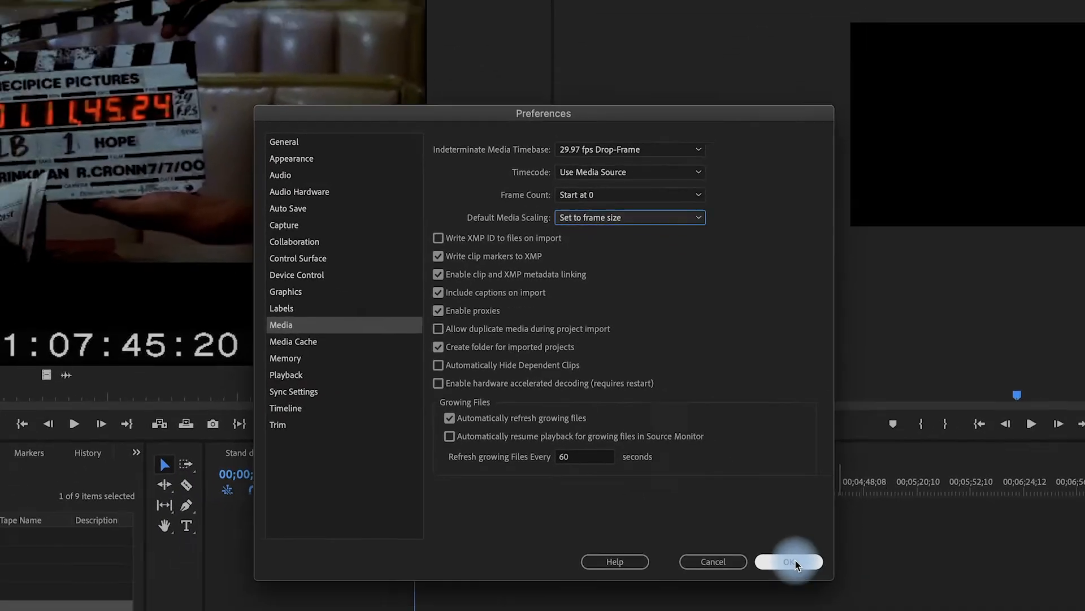
{"action": "left_click", "coordinate": [794, 561]}
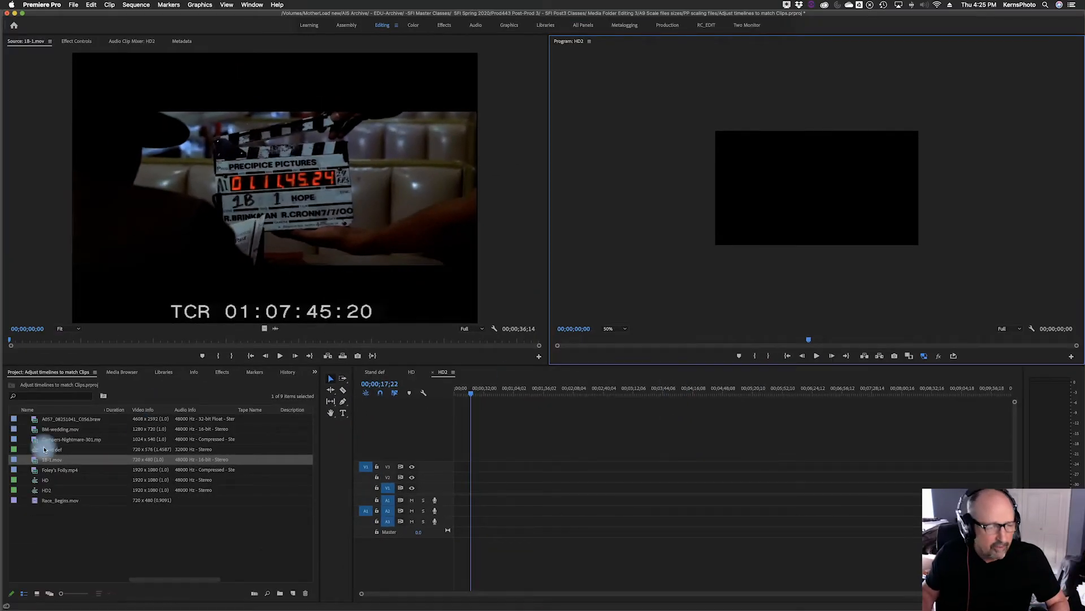
Place 1B-1.mov at the start of V2 in the HD2 sequence, keeping the existing sequence settings.
{"action": "left_click_drag", "start_coordinate": [35, 461], "coordinate": [462, 501]}
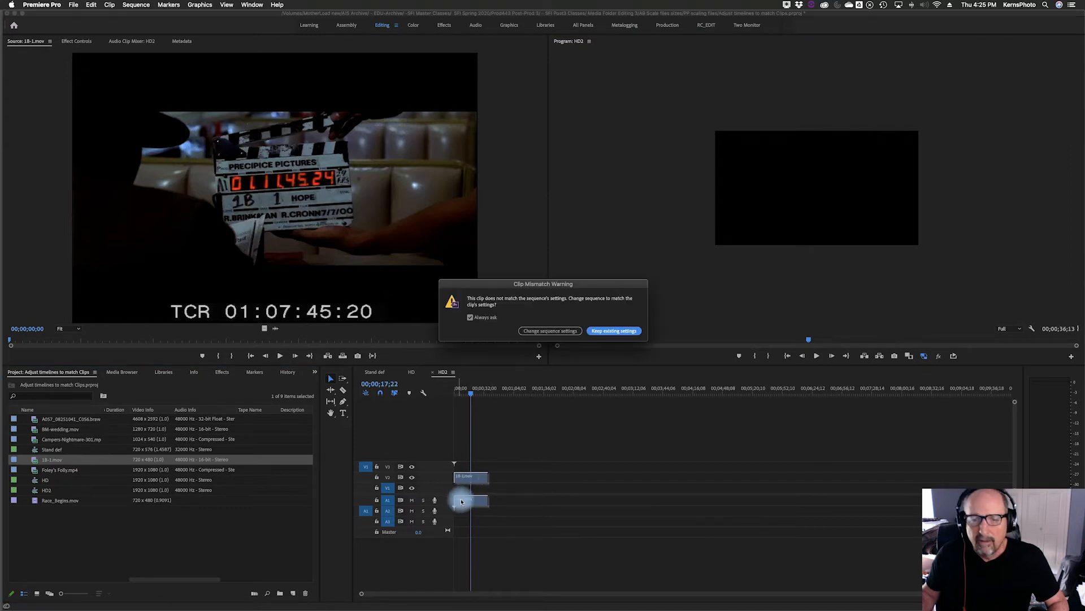
{"action": "left_click", "coordinate": [608, 334]}
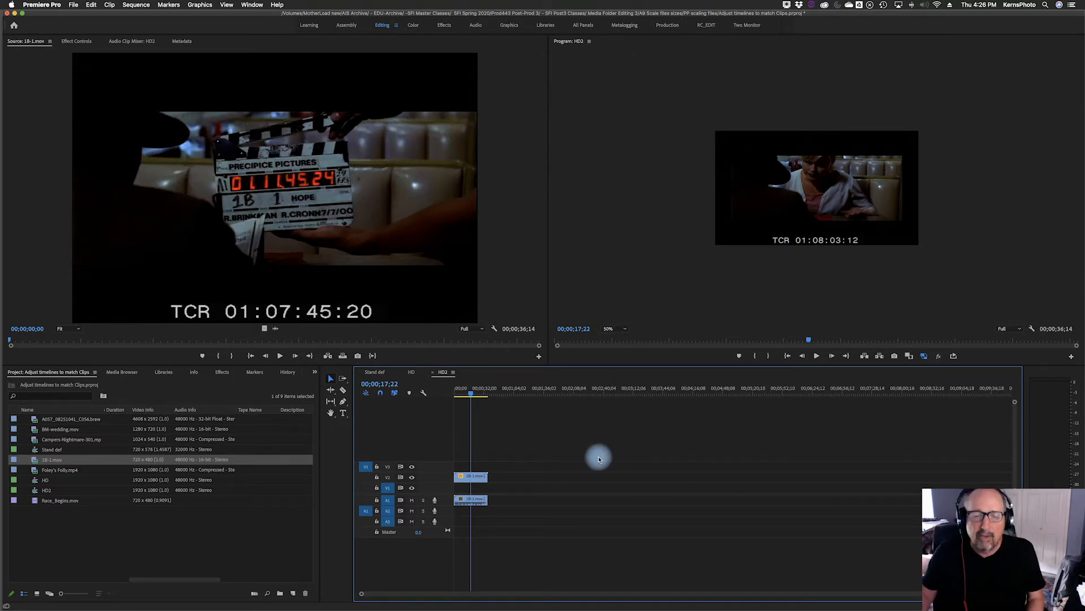
Place BM-wedding.mov on V1 right after the 1B-1 clip in HD2 and show its opening frames in the Program monitor.
{"action": "left_click", "coordinate": [34, 432]}
{"action": "left_click_drag", "start_coordinate": [35, 432], "coordinate": [501, 480]}
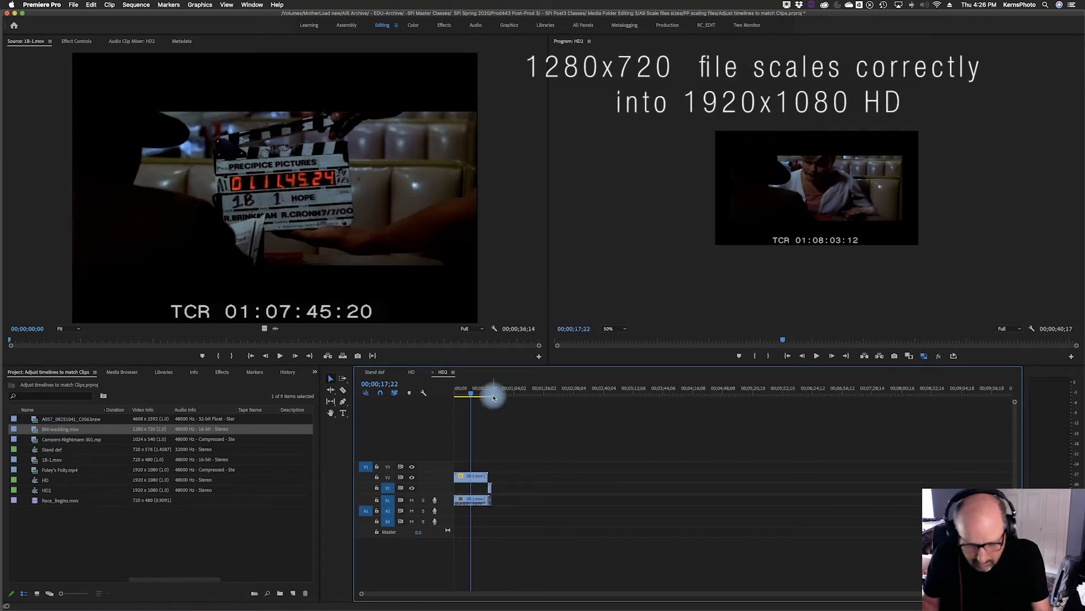
{"action": "key", "text": "equal"}
{"action": "key", "text": "equal"}
{"action": "key", "text": "equal"}
{"action": "left_click", "coordinate": [730, 387]}
{"action": "left_click_drag", "start_coordinate": [729, 386], "coordinate": [730, 387]}
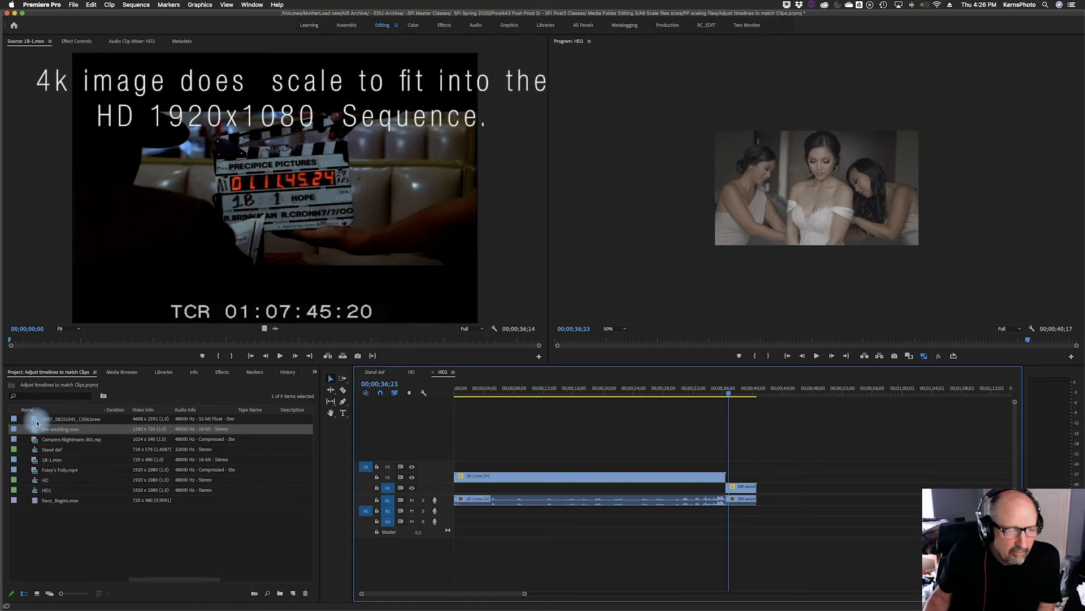
Place the A057 .braw clip on V2 directly after the BM-wedding clip in HD2 and preview how it fits the frame.
{"action": "left_click_drag", "start_coordinate": [33, 422], "coordinate": [758, 476]}
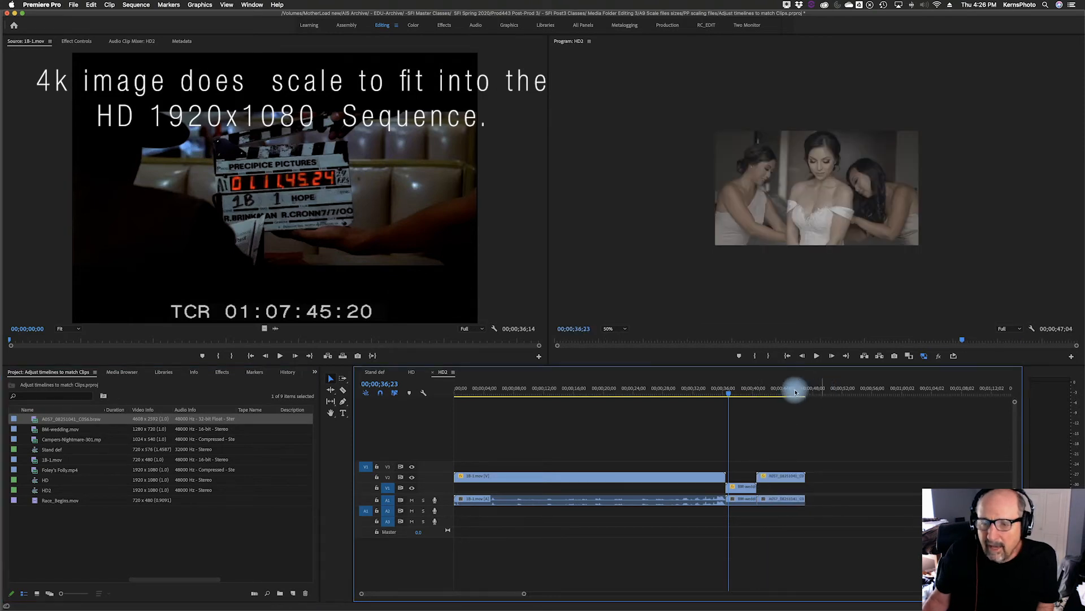
{"action": "left_click", "coordinate": [778, 391]}
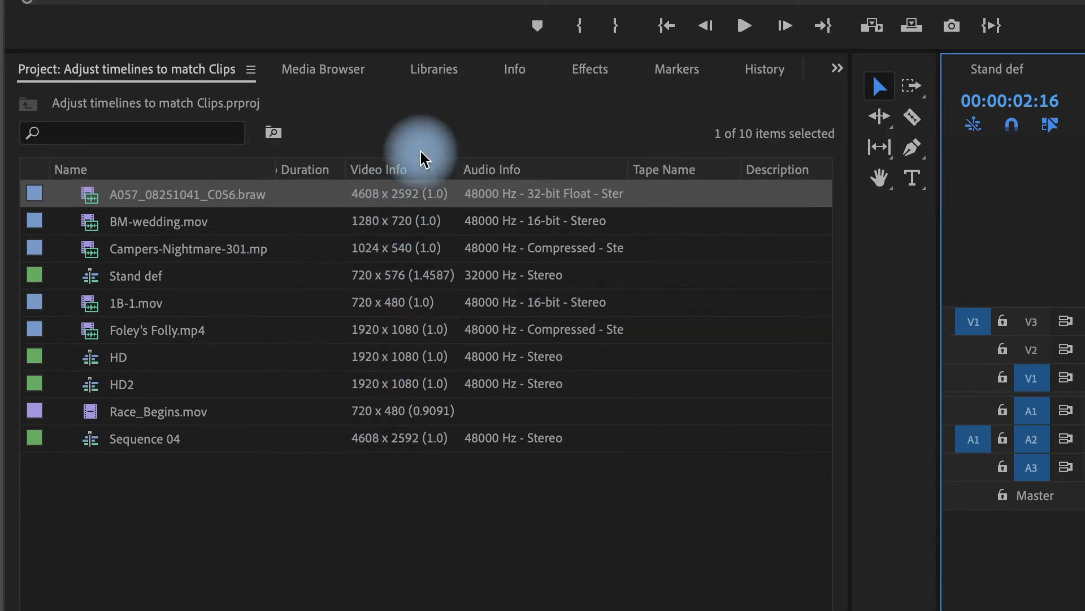
Place Foley's Folly.mp4 on V1 right after the existing clip in Sequence 04, preview its scaling, and save the project.
{"action": "mouse_move", "coordinate": [380, 169]}
{"action": "left_mouse_down"}
{"action": "mouse_move", "coordinate": [596, 177]}
{"action": "mouse_move", "coordinate": [591, 230]}
{"action": "mouse_move", "coordinate": [560, 172]}
{"action": "mouse_move", "coordinate": [363, 158]}
{"action": "mouse_move", "coordinate": [372, 170]}
{"action": "left_mouse_up"}
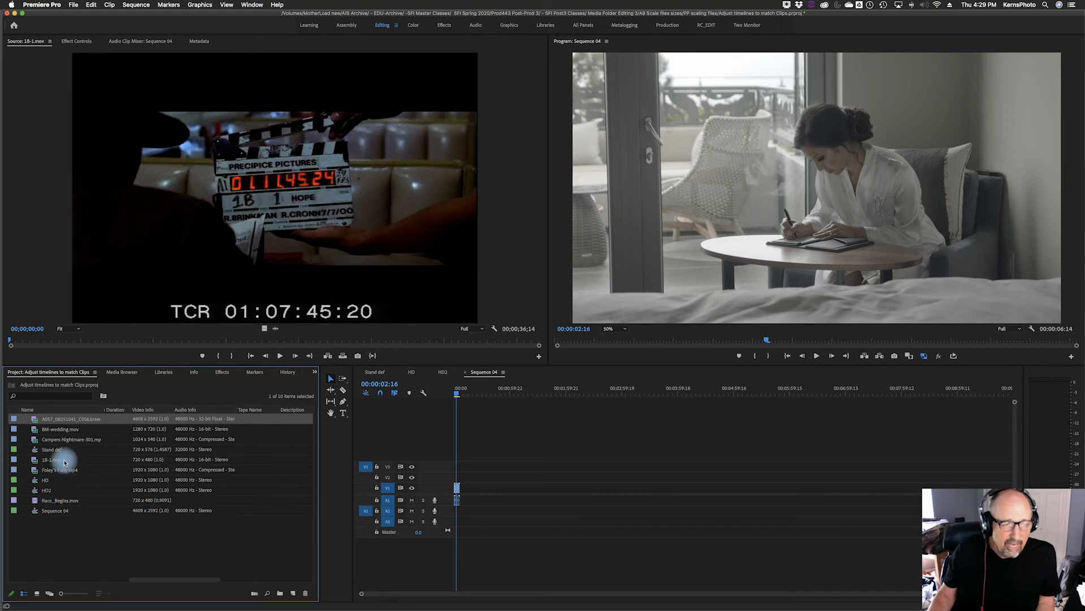
{"action": "left_click_drag", "start_coordinate": [40, 472], "coordinate": [465, 491]}
{"action": "left_click", "coordinate": [473, 393]}
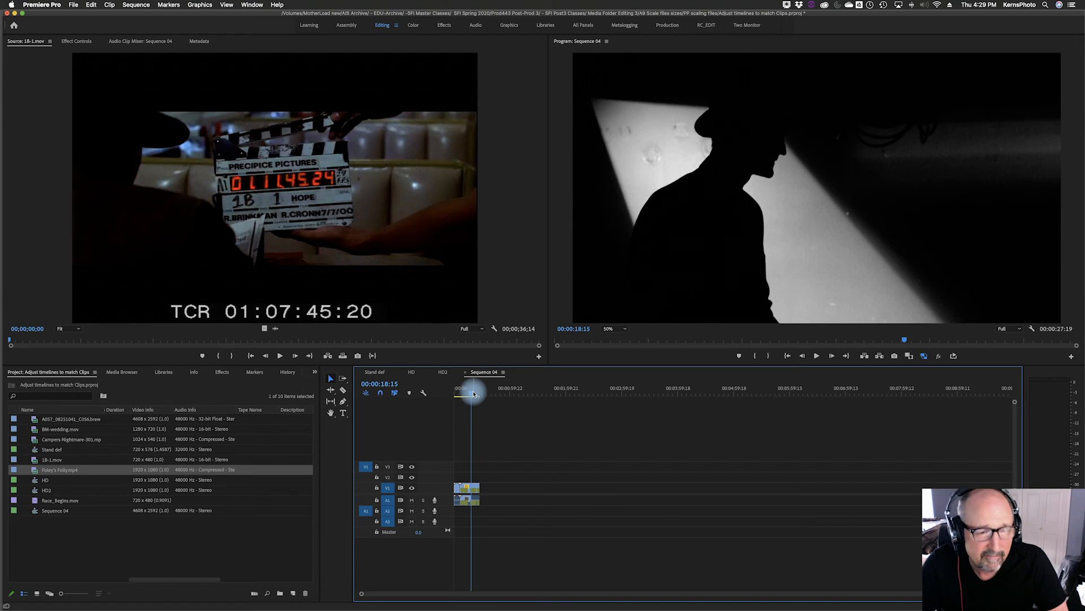
{"action": "key", "text": "super+s"}
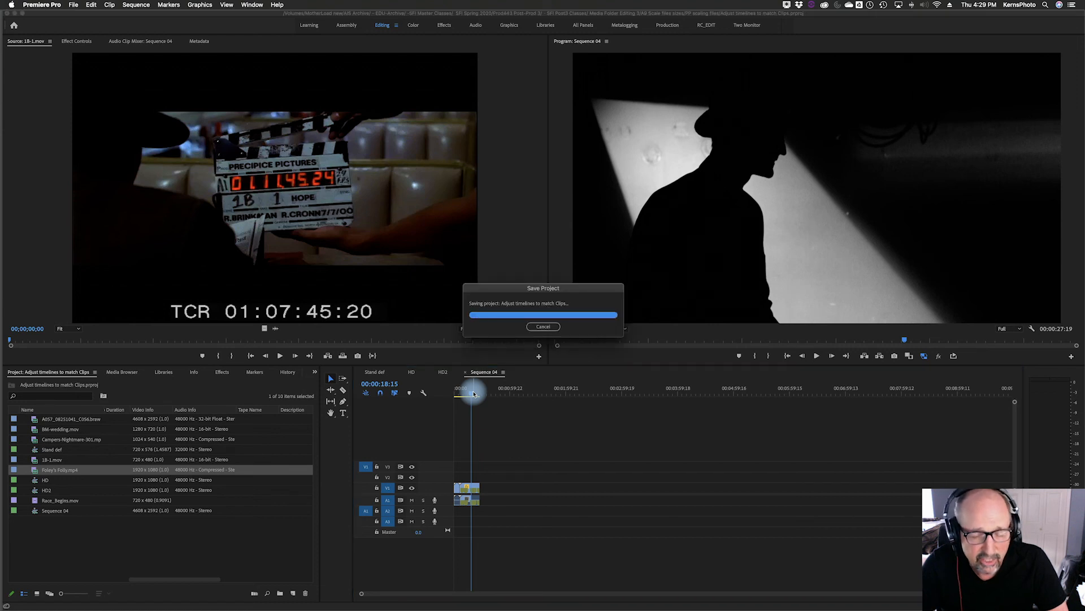